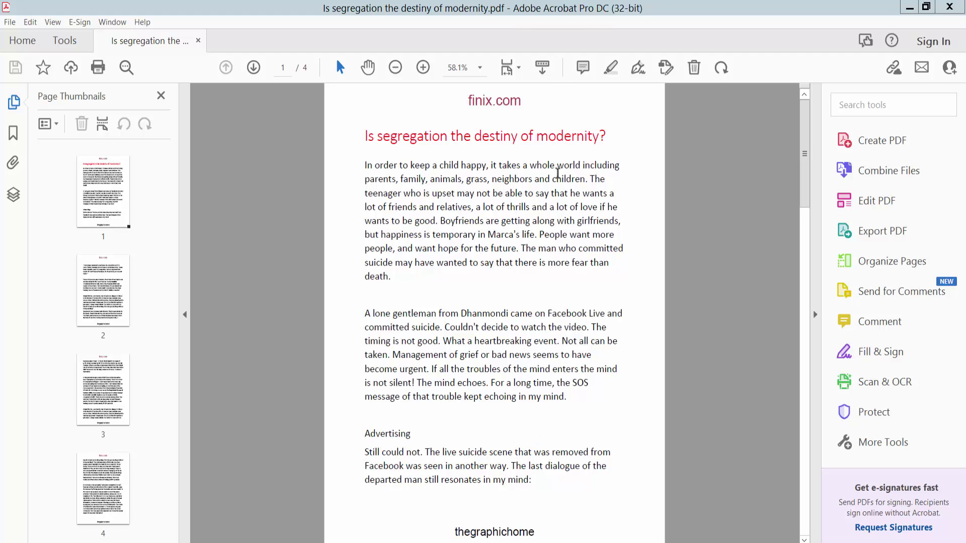
scroll(483, 221, "down", 5)
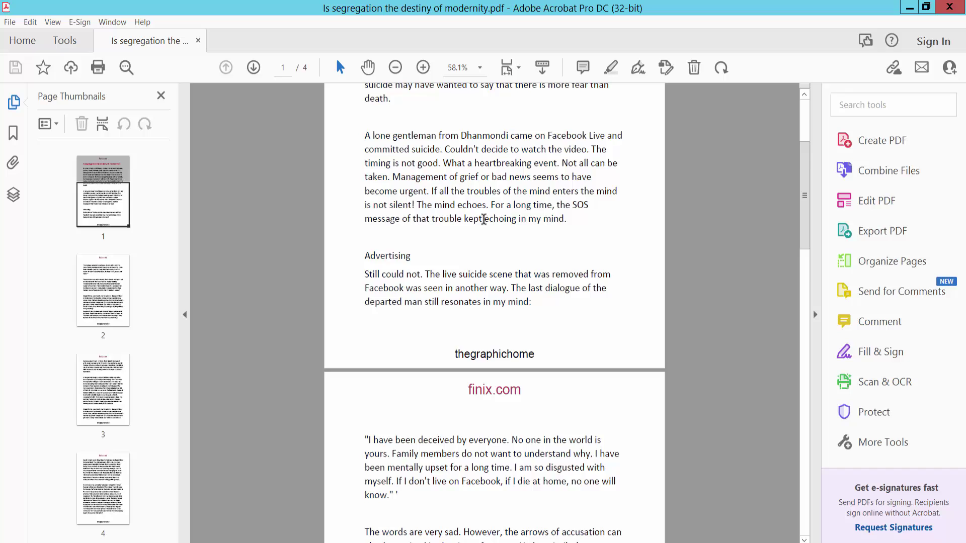
scroll(484, 221, "down", 3)
scroll(484, 226, "up", 3)
scroll(484, 226, "up", 4)
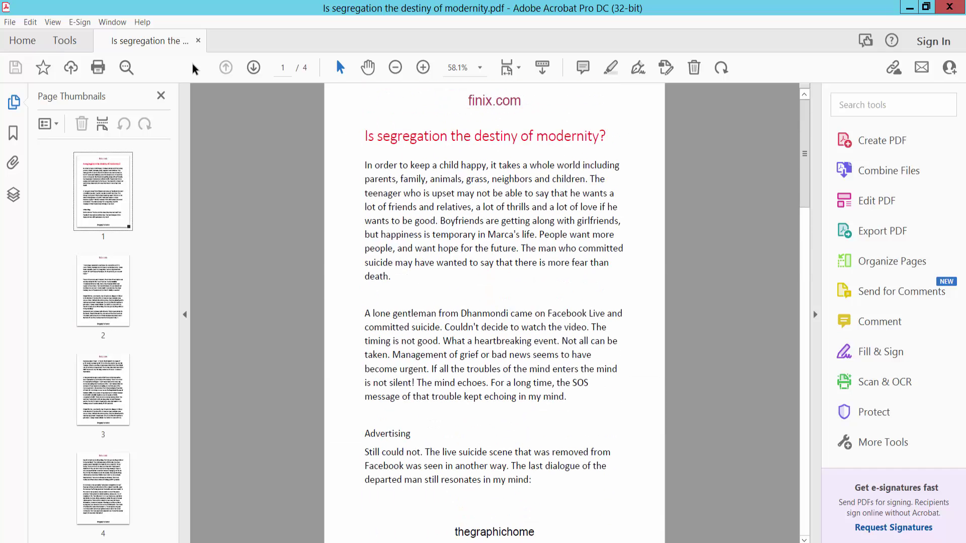
Choose Export PDF from Tools with Image as the format and PNG selected
left_click(65, 42)
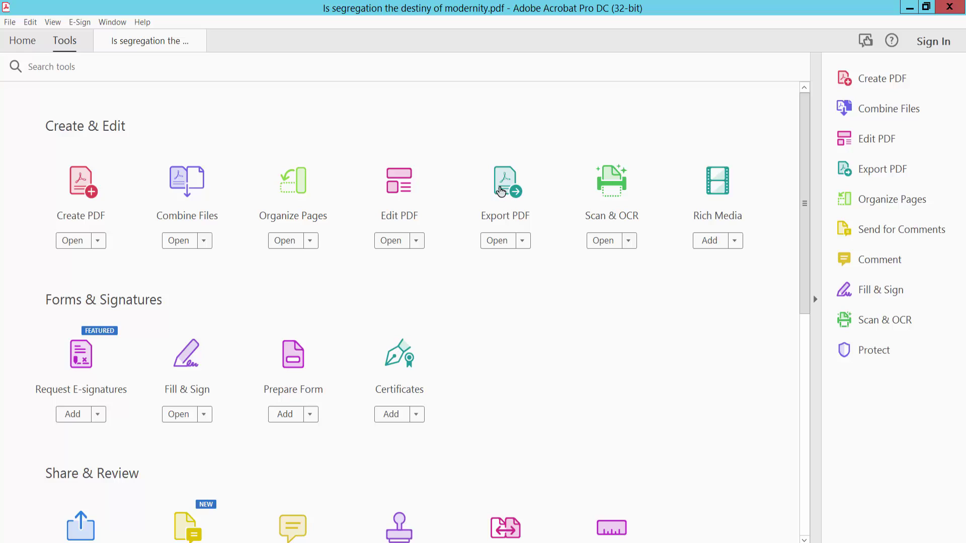
left_click(503, 195)
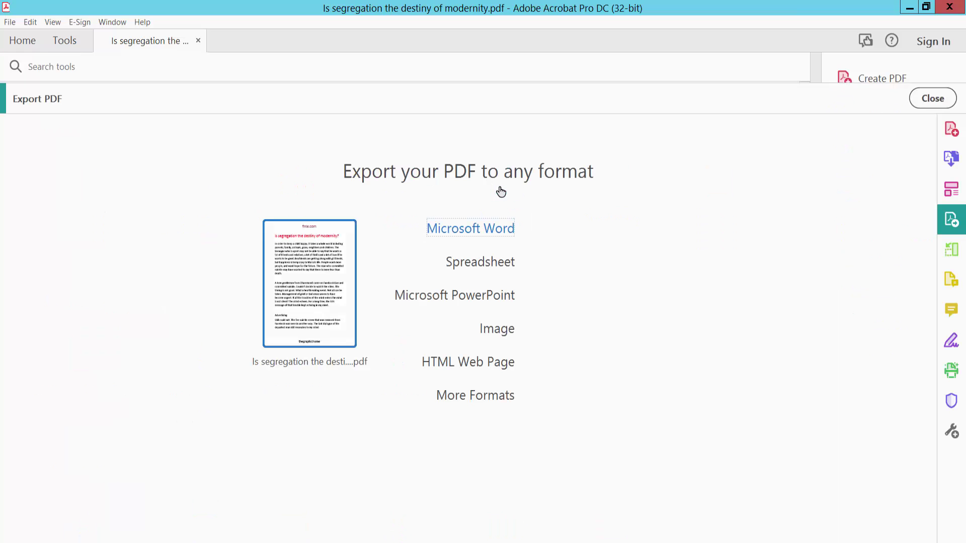
left_click(491, 330)
left_click(558, 315)
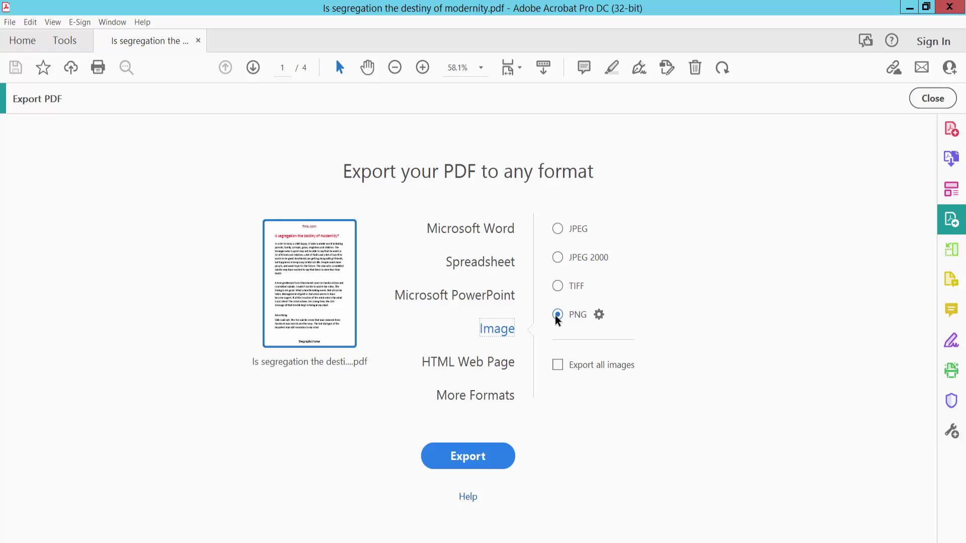
left_click(599, 315)
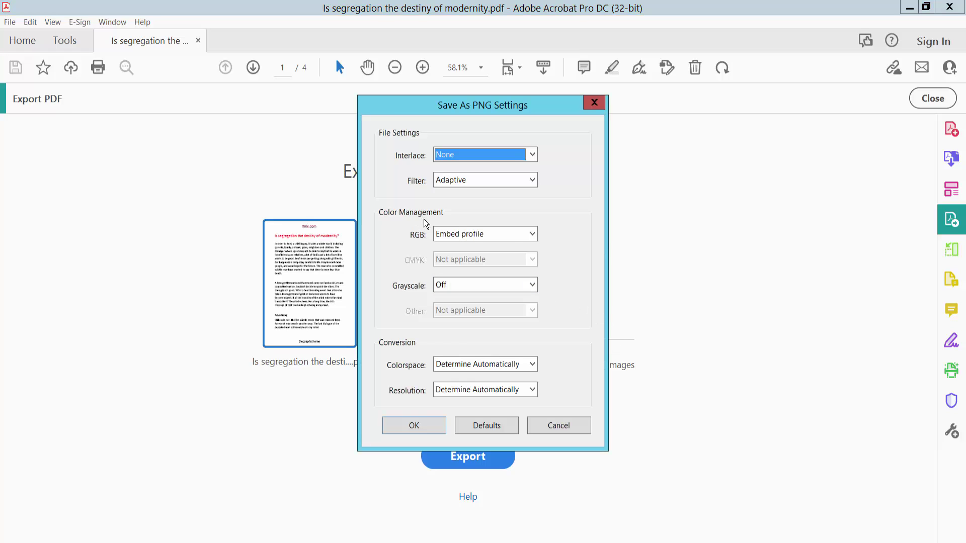
left_click(533, 234)
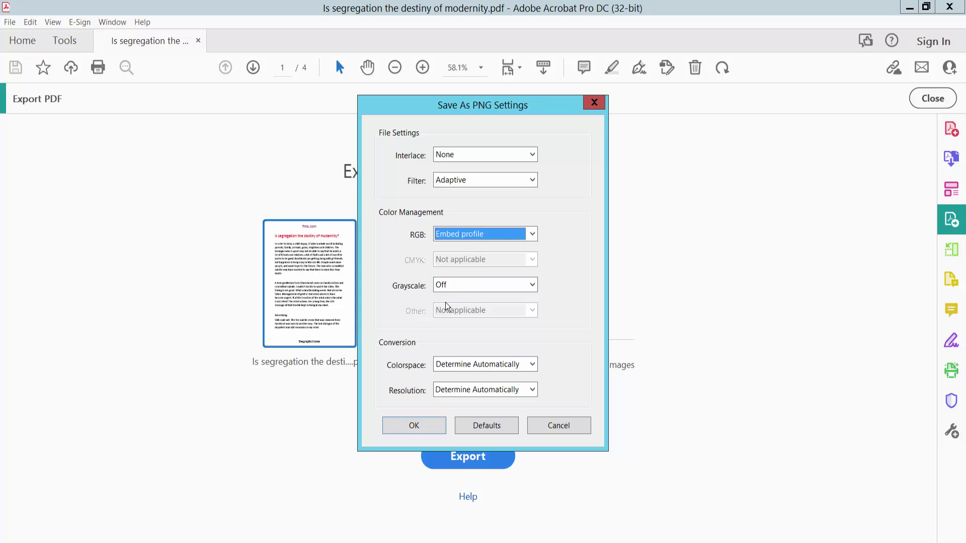
left_click(531, 286)
left_click(483, 312)
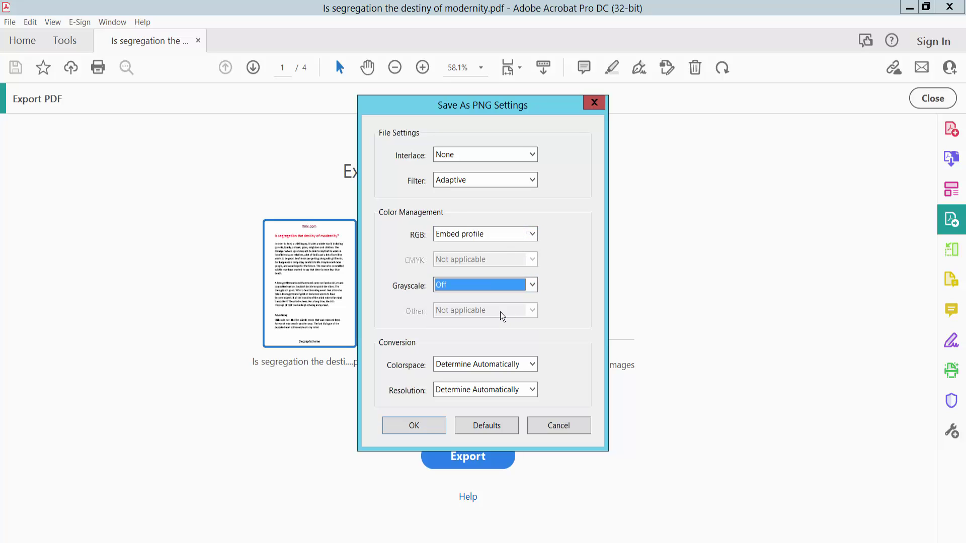
left_click(533, 368)
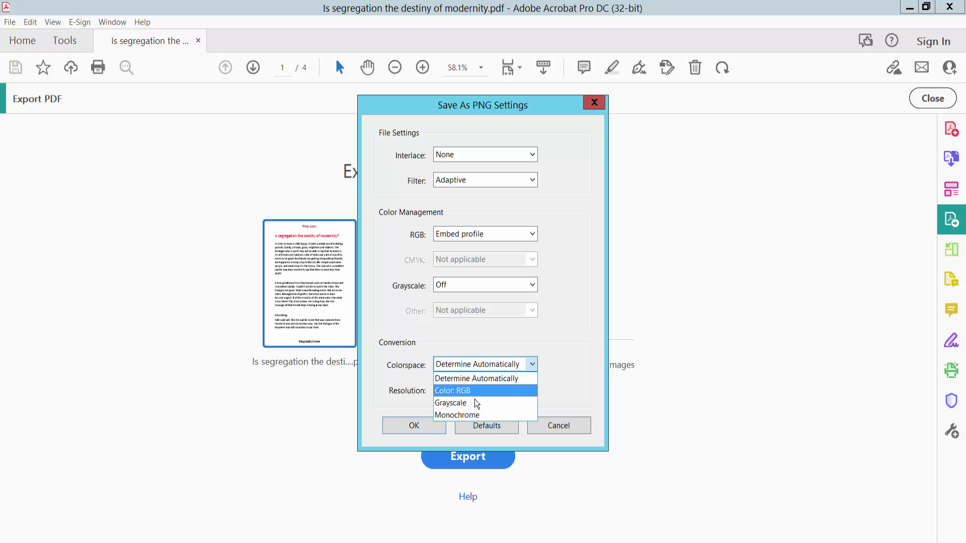
left_click(483, 378)
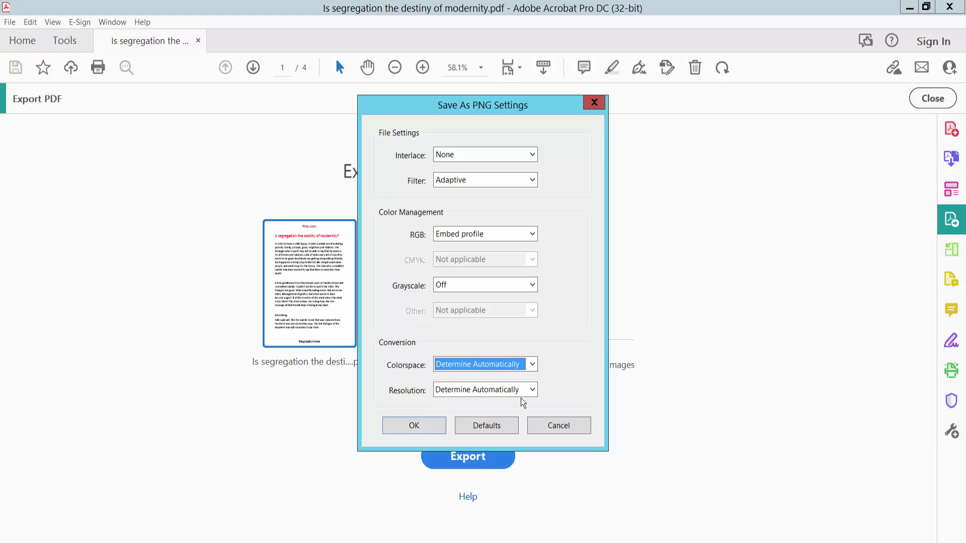
left_click(531, 390)
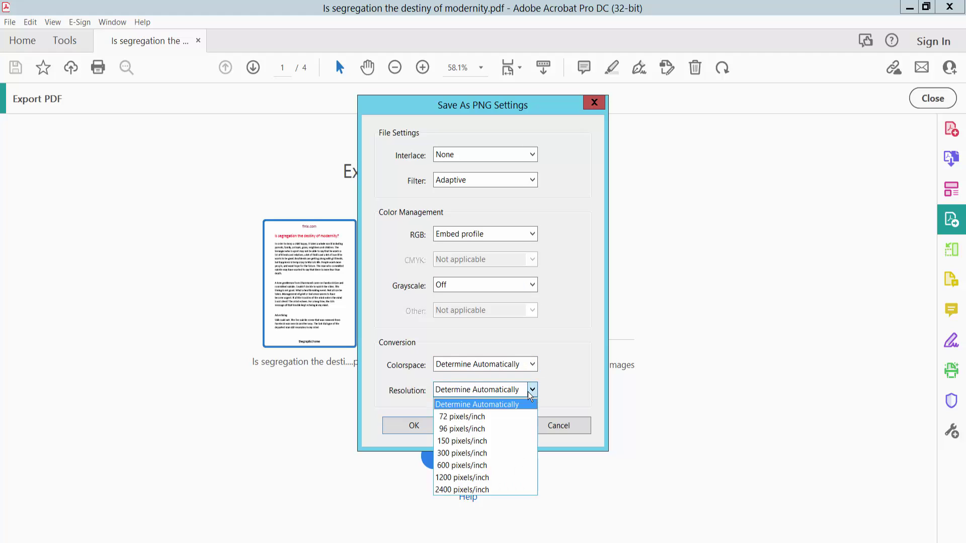
left_click(502, 405)
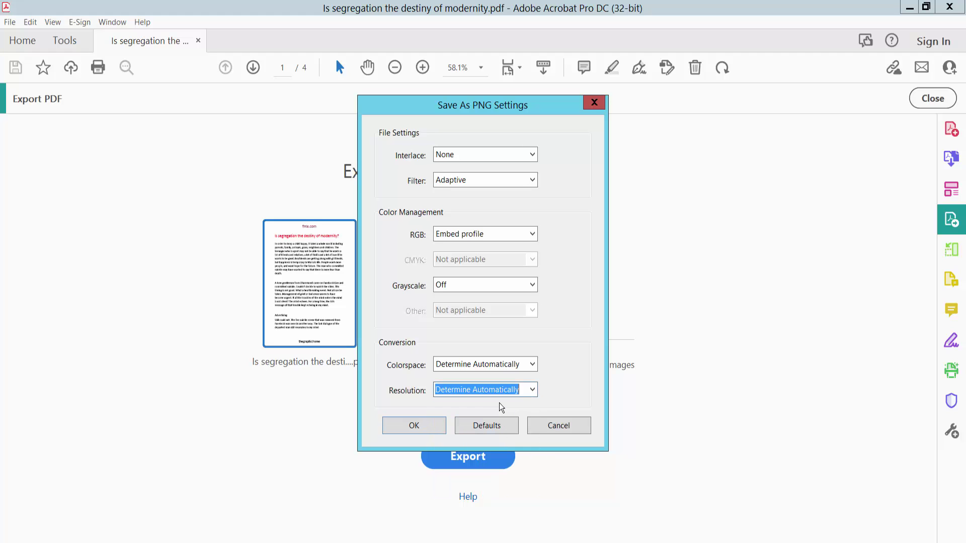
left_click(414, 426)
Export the pages as PNG images, saving them to Desktop > New folder
left_click(466, 458)
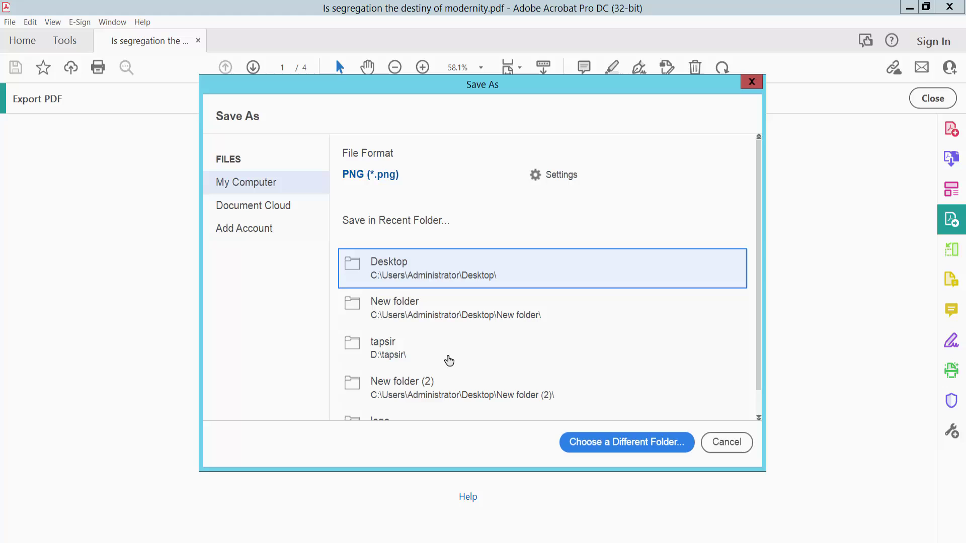
left_click(611, 442)
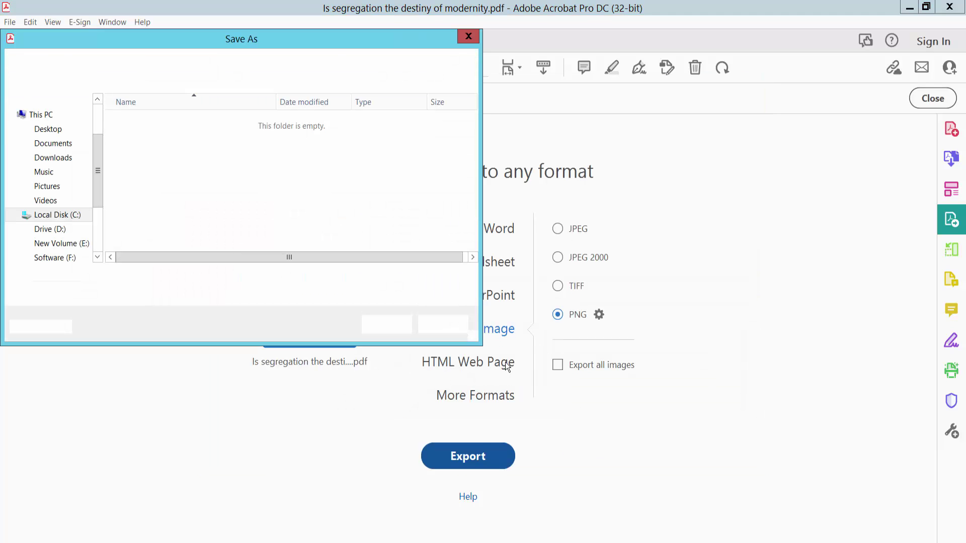
left_click(48, 129)
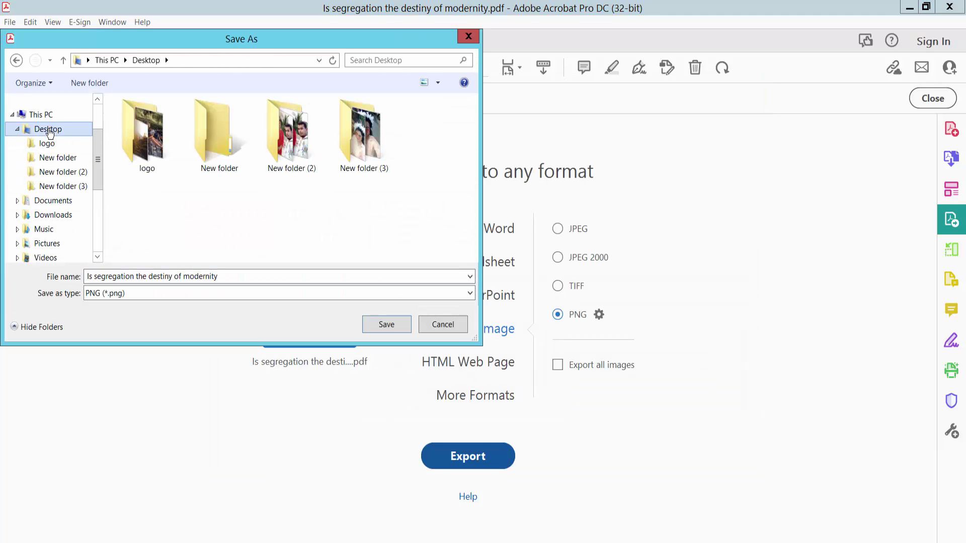
left_click(203, 137)
double_click(203, 138)
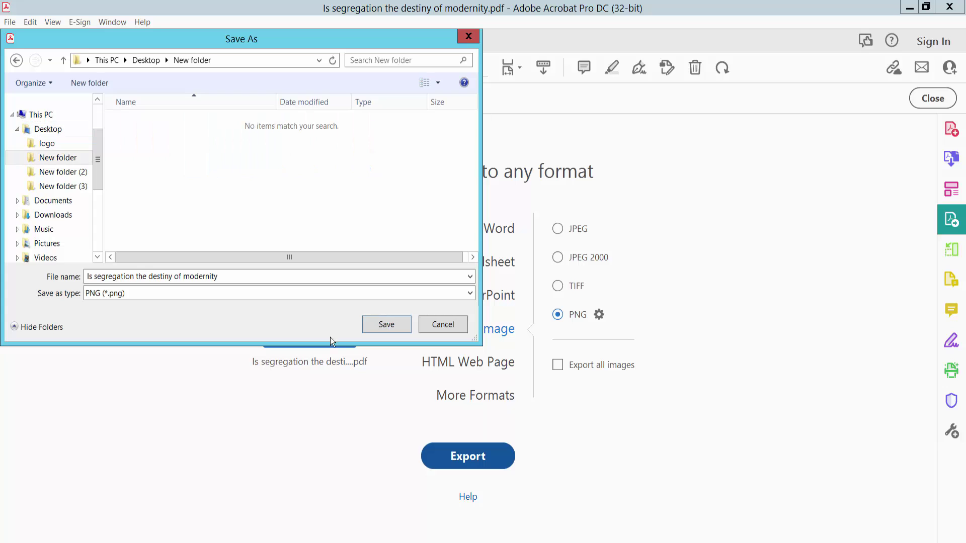
left_click(386, 325)
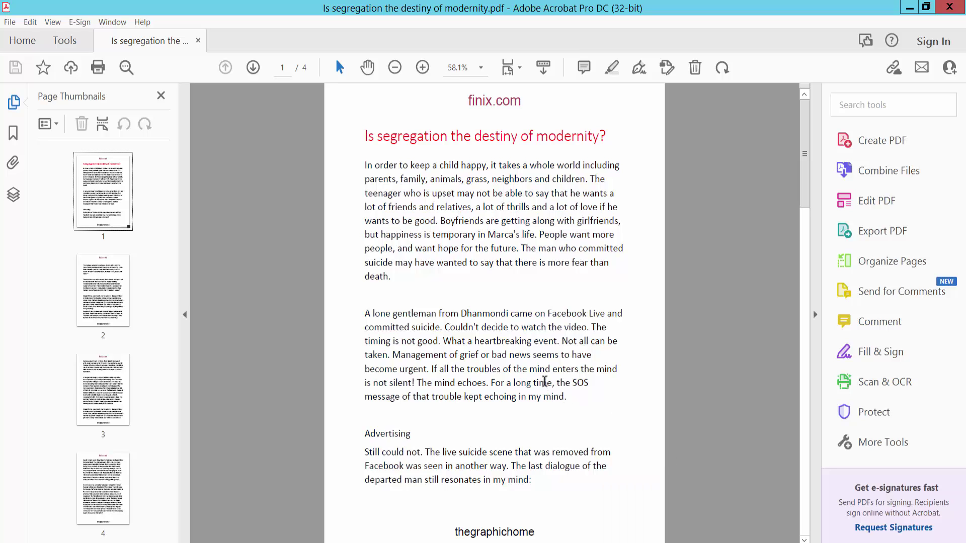
Open New folder from the desktop and confirm in Properties that Page_1 is a 63.3 KB PNG image
key("super+d")
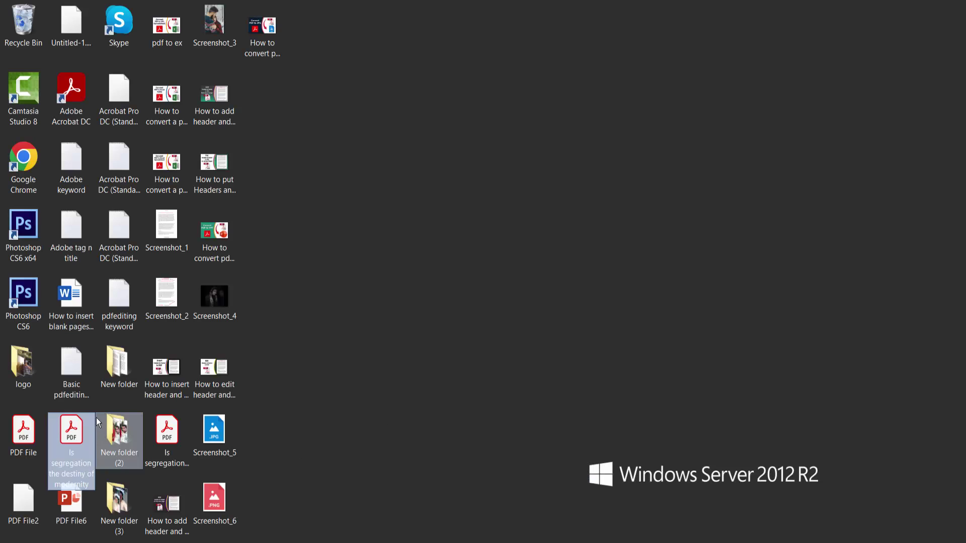
double_click(119, 366)
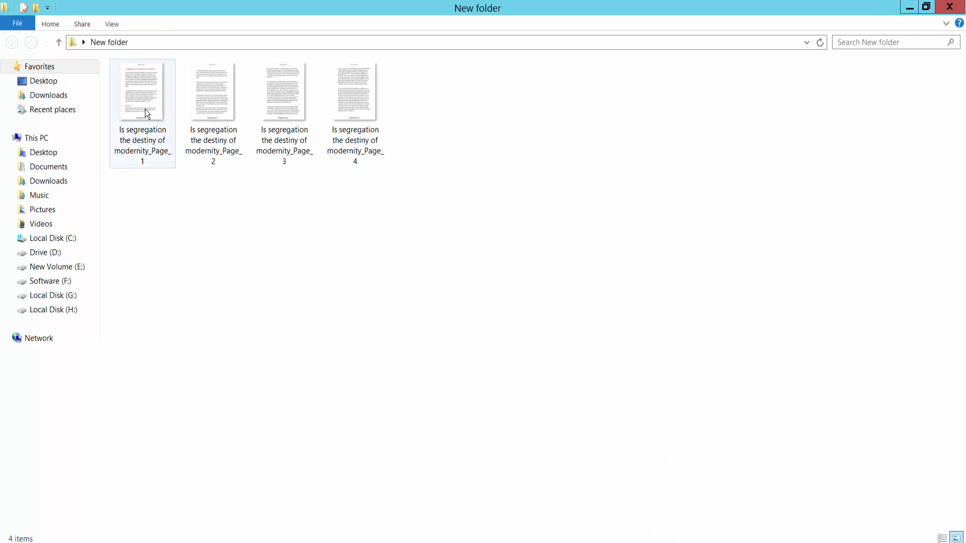
left_click(142, 106)
right_click(145, 108)
left_click(181, 412)
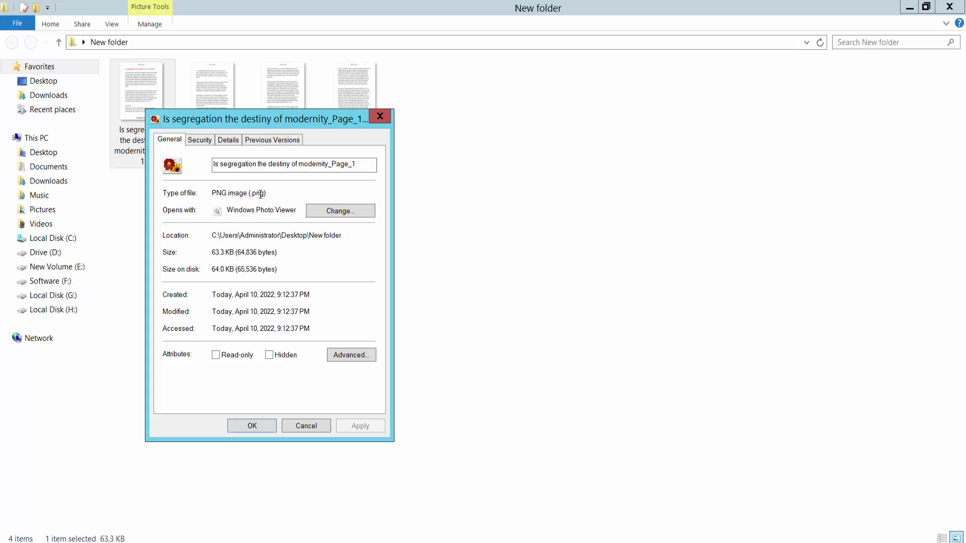
double_click(238, 194)
left_click(258, 428)
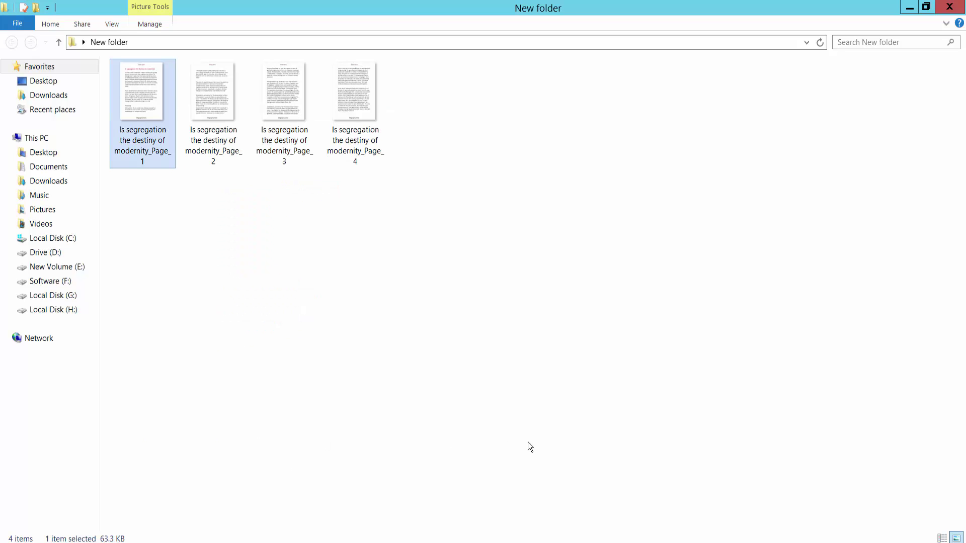